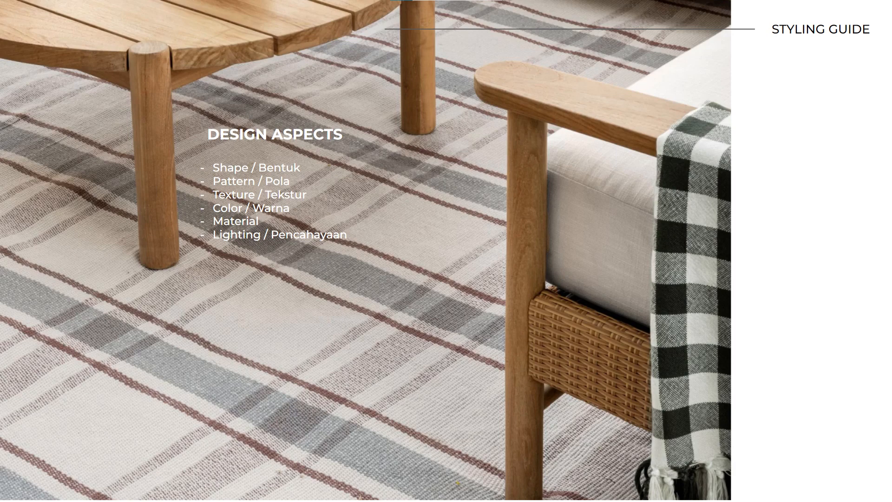
Step: Inspect the tripod floor lamp beside the armchair, including its legs, cable and placement against the wall
key(Right)
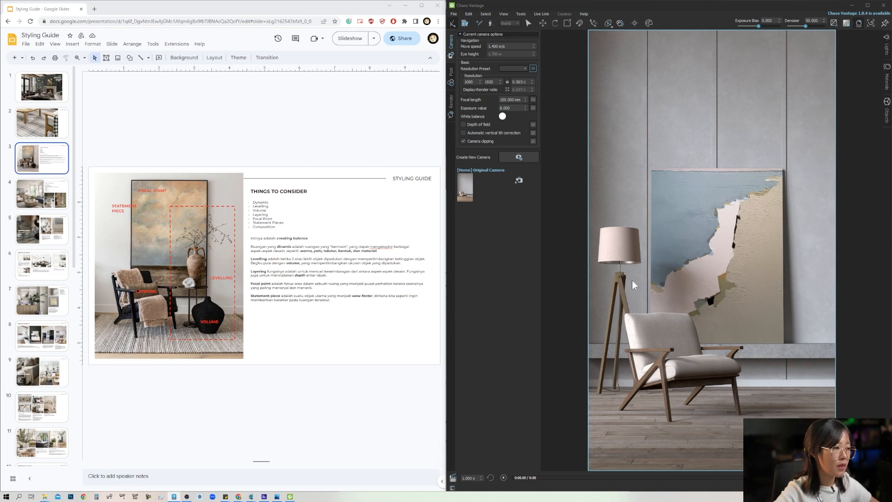
scroll(606, 394, up, 5)
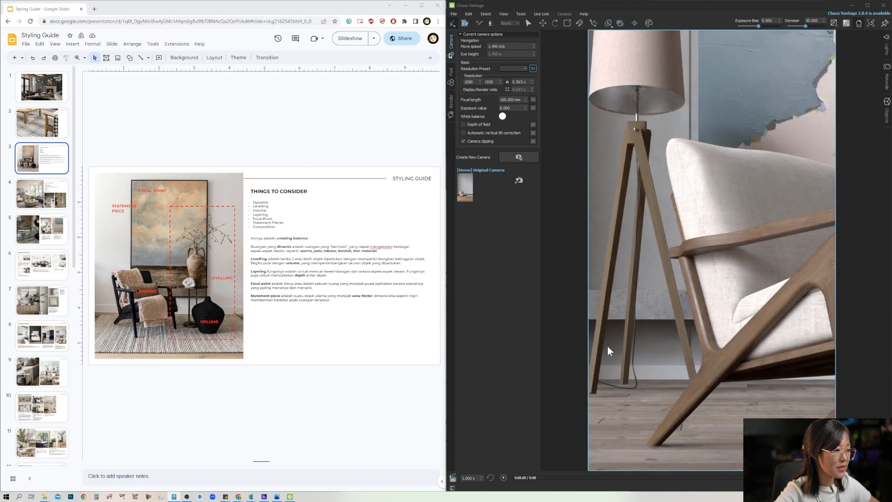
middle_drag(607, 347, 635, 403)
scroll(641, 400, down, 4)
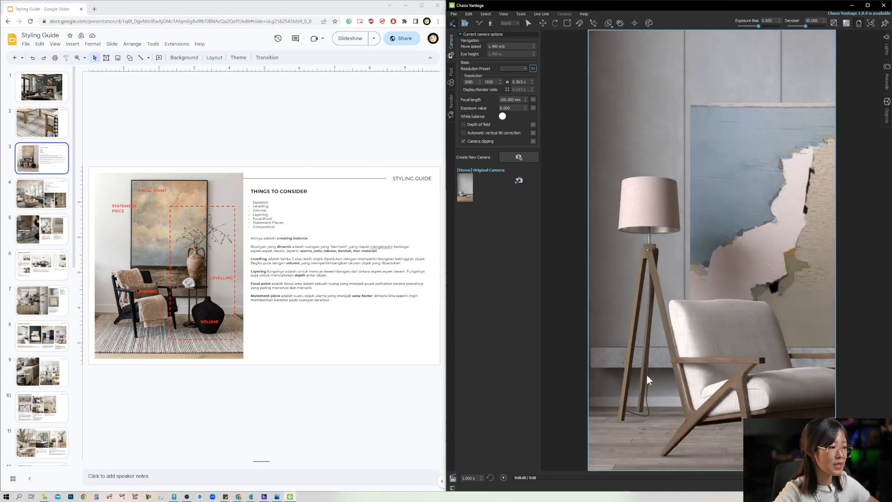
scroll(616, 368, up, 3)
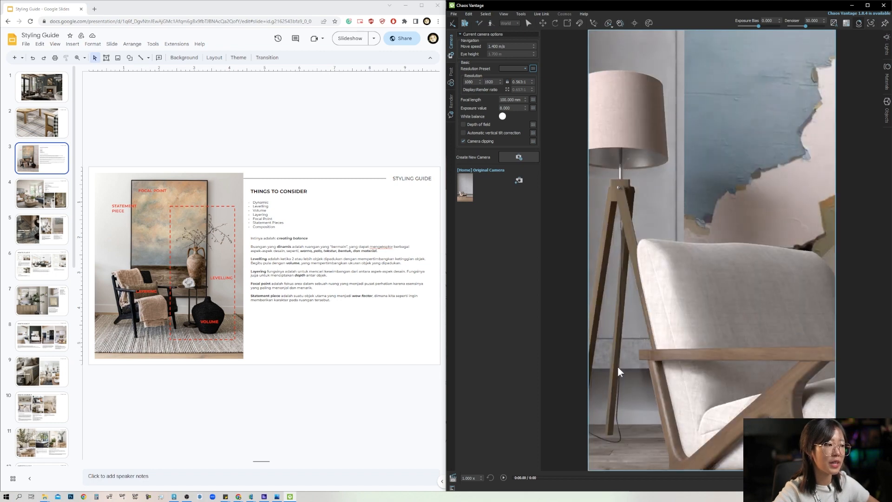
key(alt+Tab)
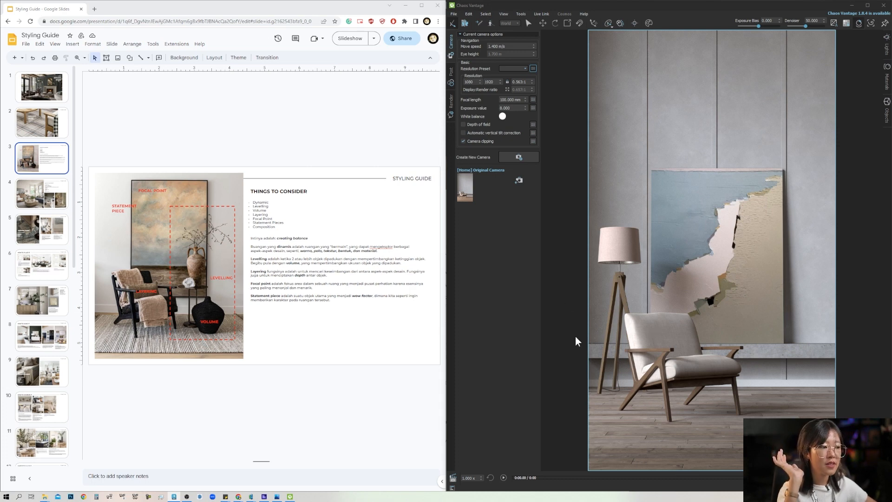
scroll(612, 392, up, 8)
middle_drag(613, 389, 644, 404)
scroll(594, 380, up, 3)
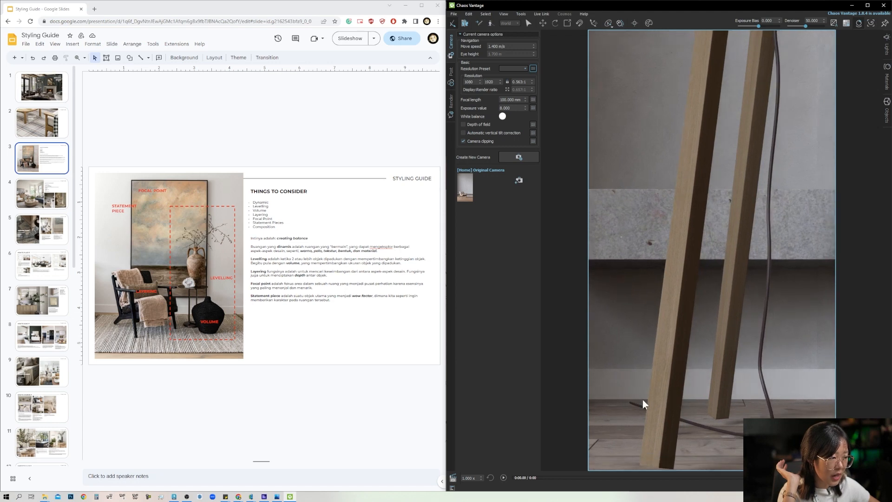
scroll(638, 392, down, 5)
middle_drag(720, 330, 598, 379)
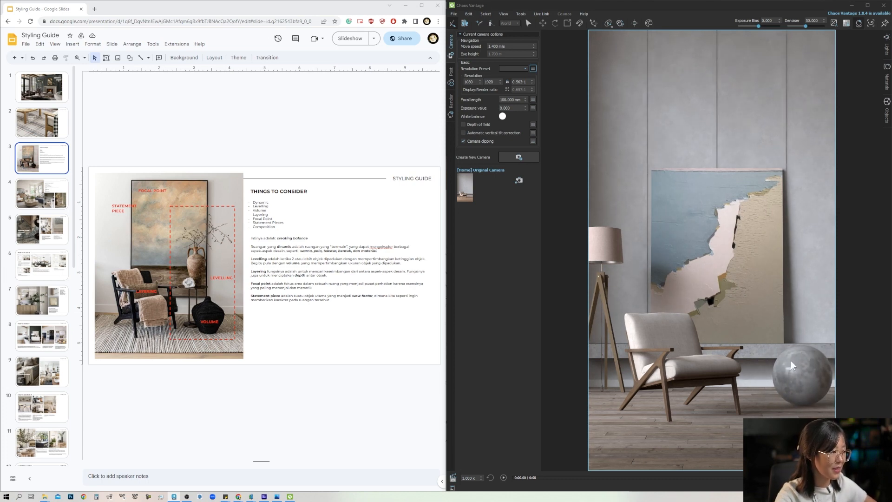
Step: Examine the large concrete sphere on the floor in relation to the ledge and the leaning painting
scroll(801, 384, up, 5)
middle_drag(801, 383, 699, 389)
scroll(749, 387, up, 3)
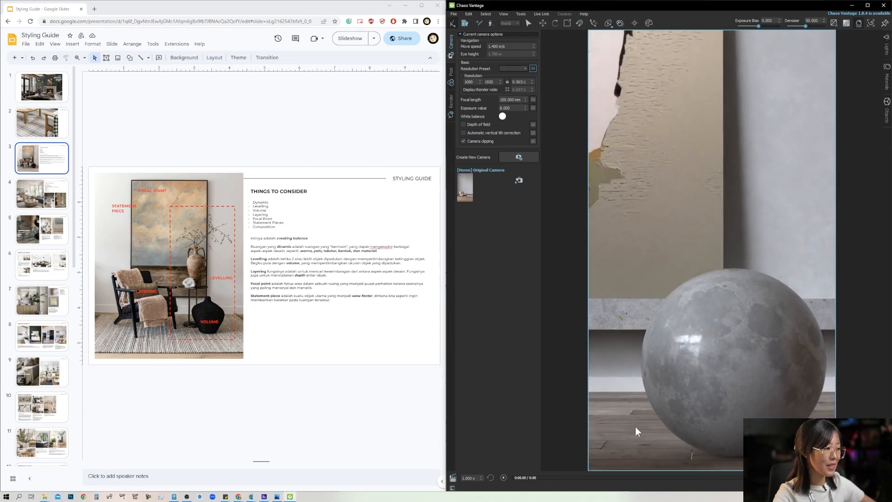
scroll(645, 360, down, 5)
scroll(597, 318, up, 4)
middle_drag(614, 321, 643, 321)
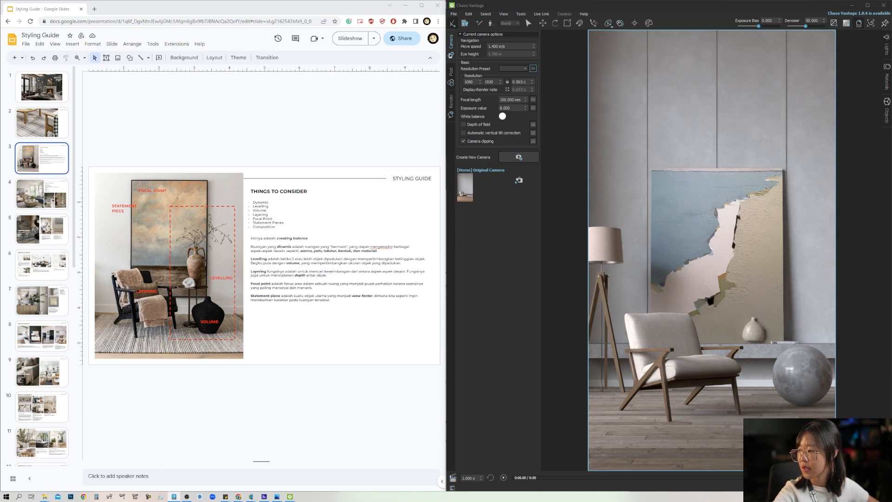
Step: Move the second small bowl on the concrete ledge closer to and in line with the first bowl
key(ctrl+z)
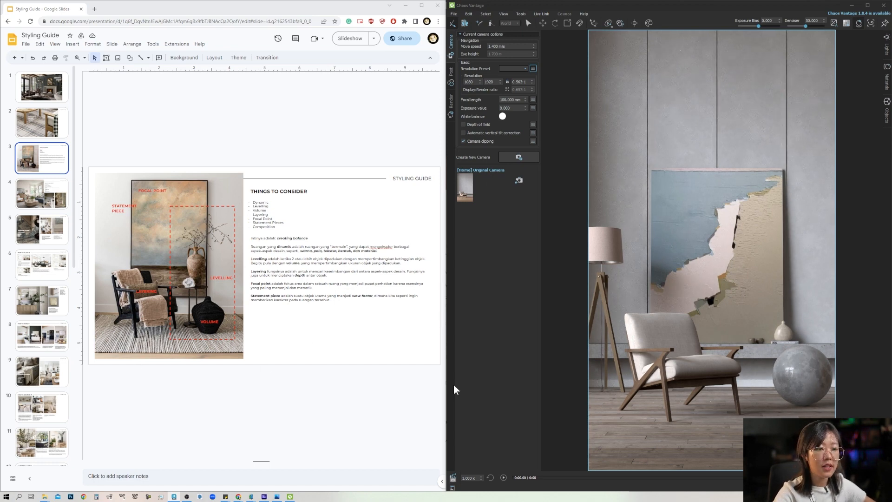
scroll(787, 332, up, 5)
scroll(737, 359, up, 3)
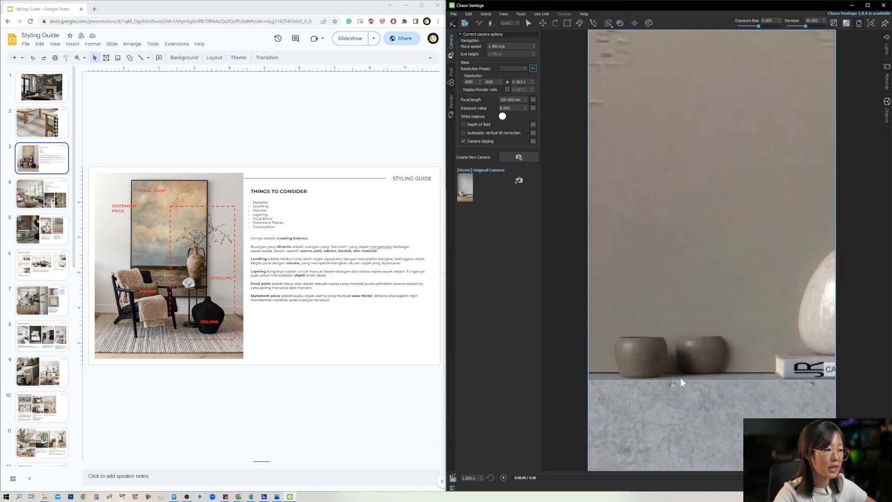
key(alt+Tab)
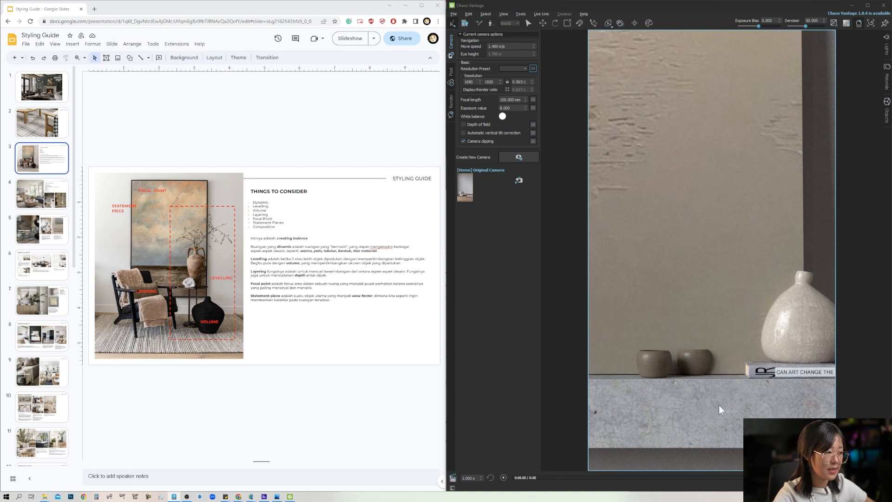
click(702, 365)
key(alt+Tab)
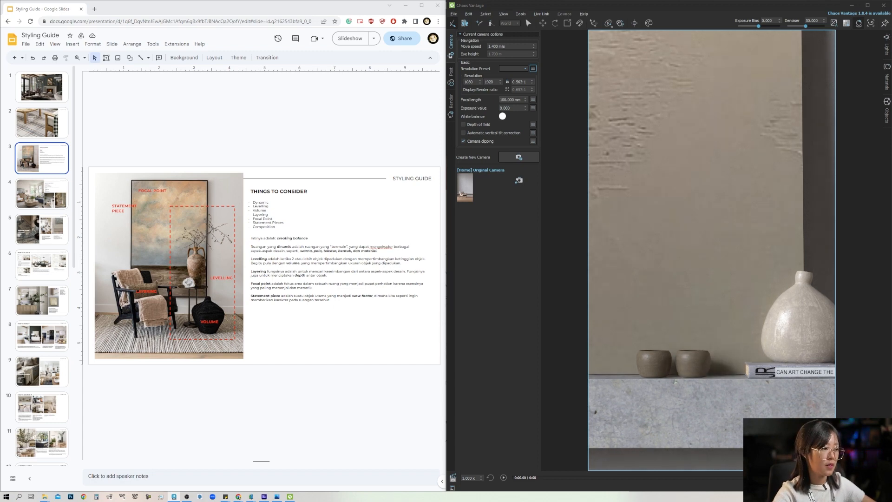
Step: Examine the grouping of bowls, book and vase on the concrete ledge against the painting
middle_drag(759, 384, 741, 343)
scroll(741, 343, down, 3)
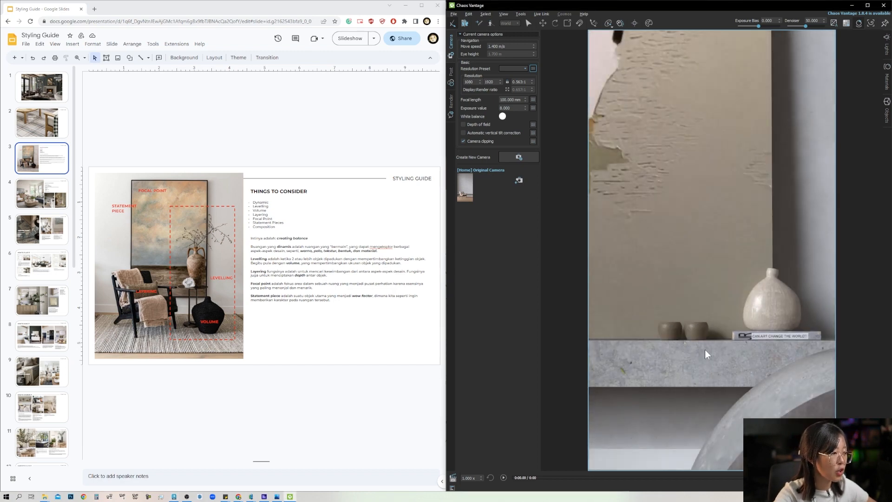
scroll(700, 368, up, 3)
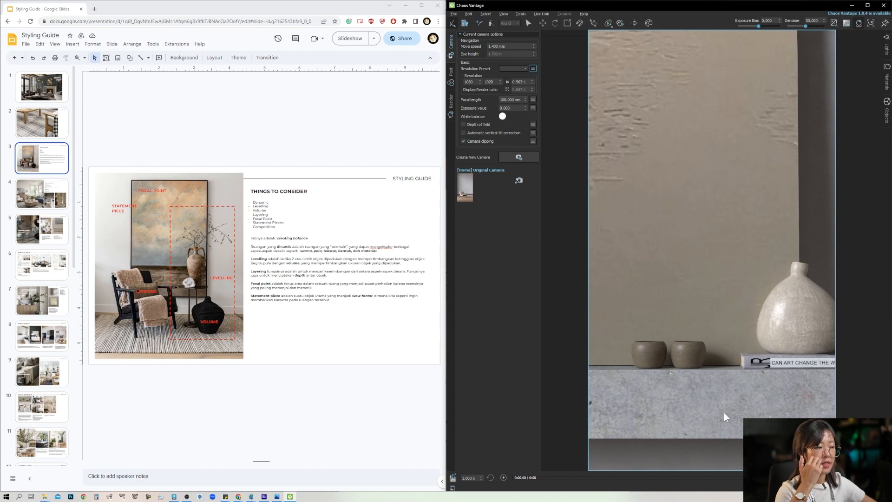
scroll(724, 412, down, 2)
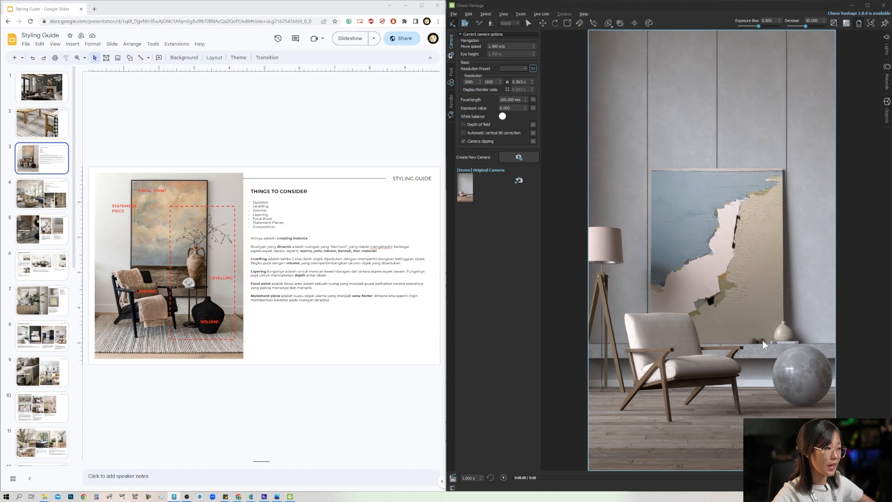
scroll(763, 340, up, 4)
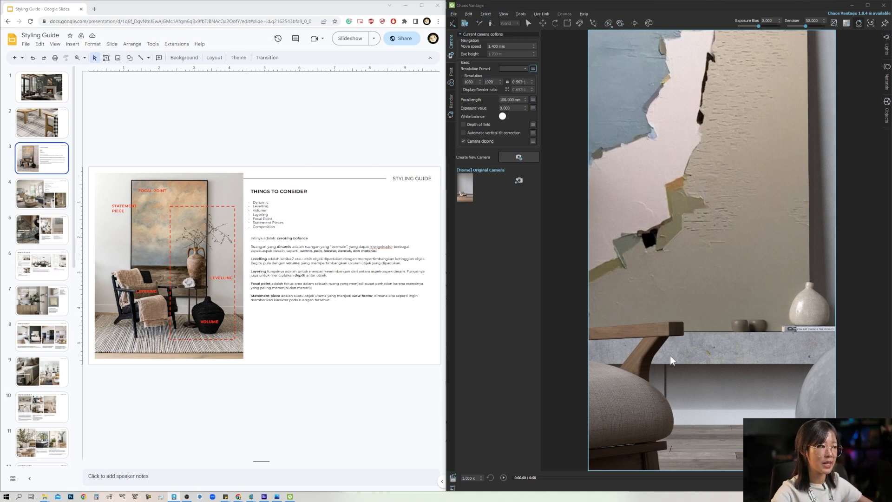
scroll(771, 328, down, 5)
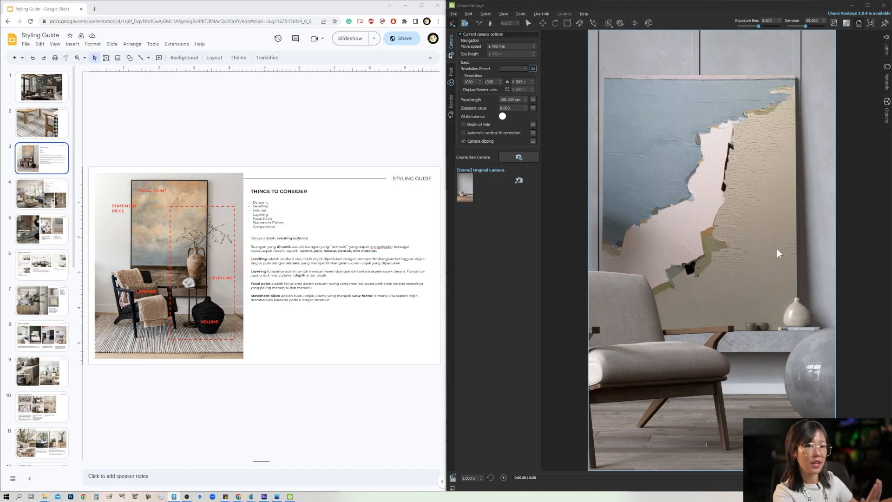
Step: Review the whole composition of lamp, armchair, painting, vase and sphere for balance and height differences
scroll(777, 238, down, 4)
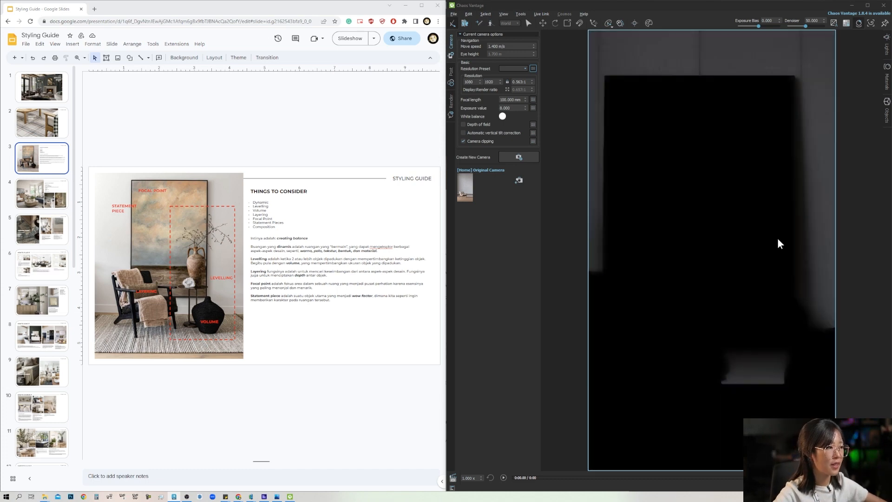
scroll(659, 288, up, 1)
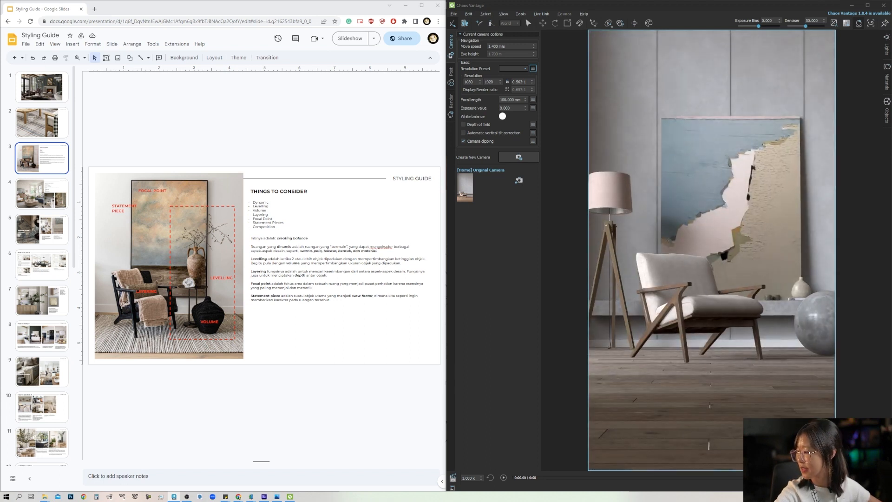
scroll(660, 289, down, 1)
middle_drag(659, 289, 646, 340)
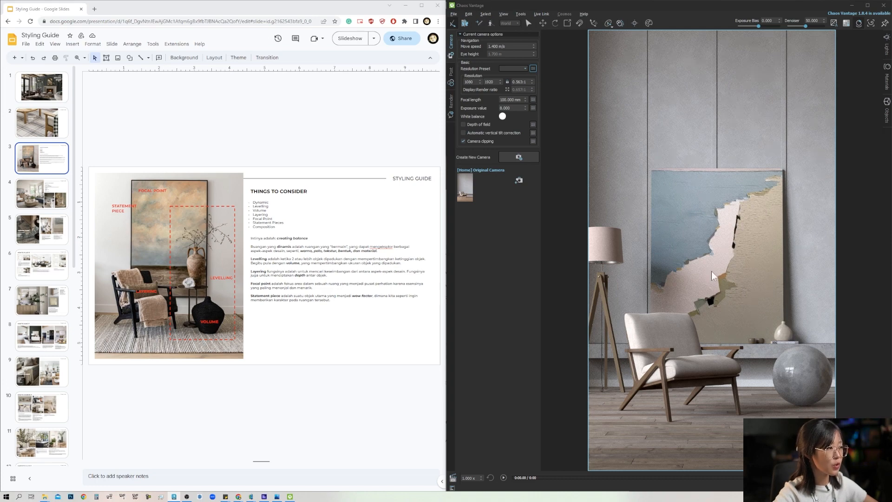
scroll(760, 347, up, 4)
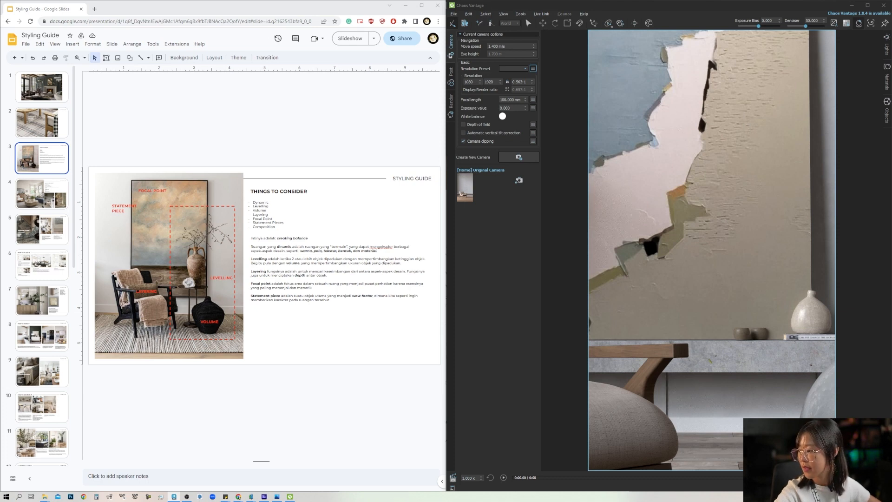
key(Home)
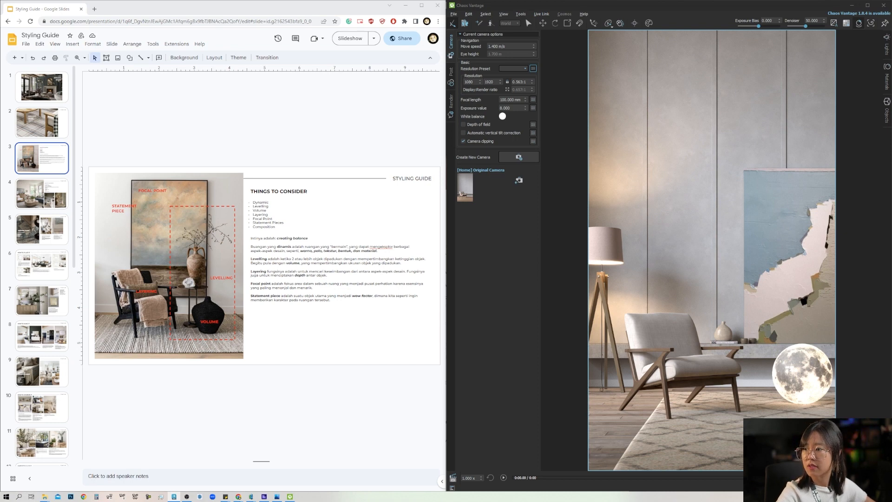
Step: Open the scene file 5.vantage from the VRAY render folder
click(453, 15)
click(470, 37)
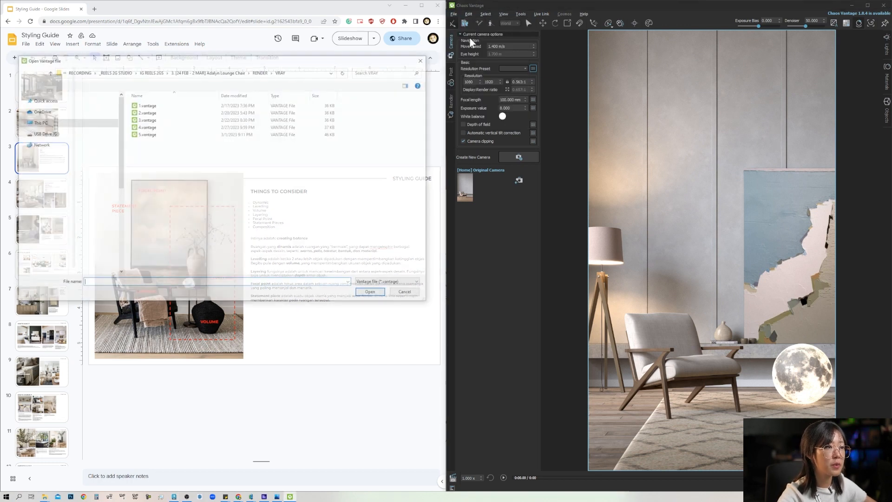
drag(203, 64, 217, 51)
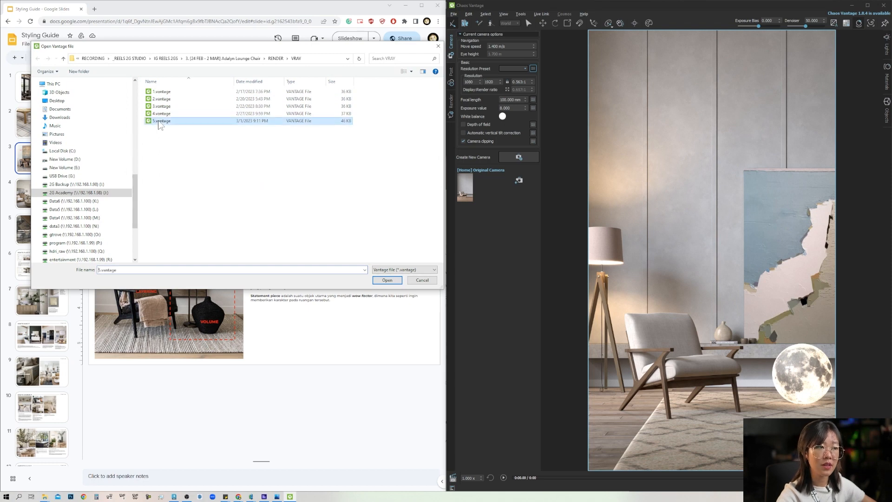
key(Escape)
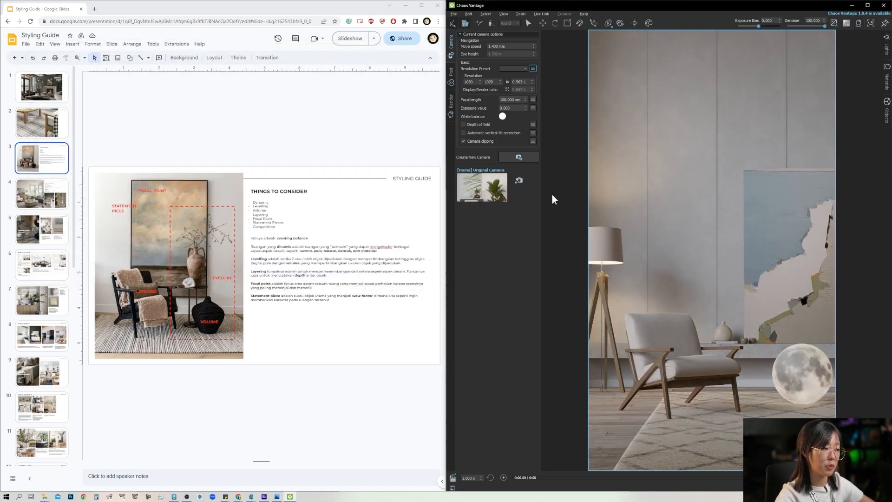
Step: Brighten the render by setting the exposure bias to about 0.455 in the post-processing exposure corrections
click(450, 72)
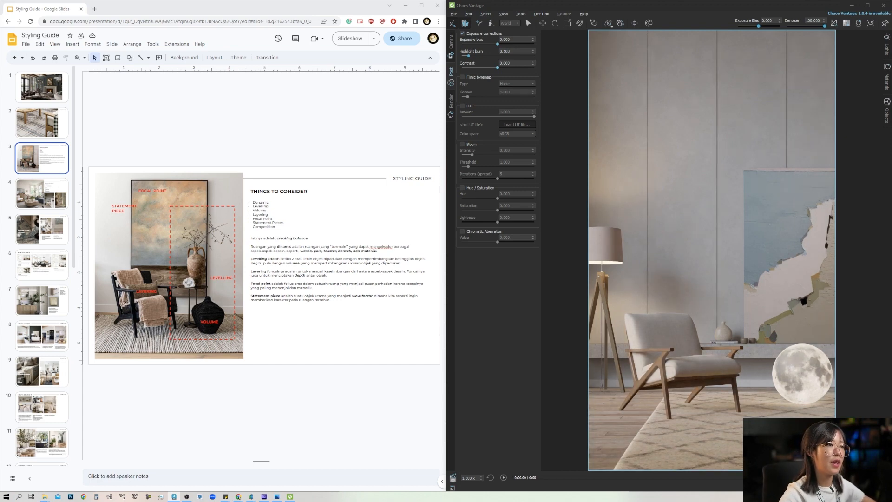
click(499, 43)
drag(500, 43, 503, 44)
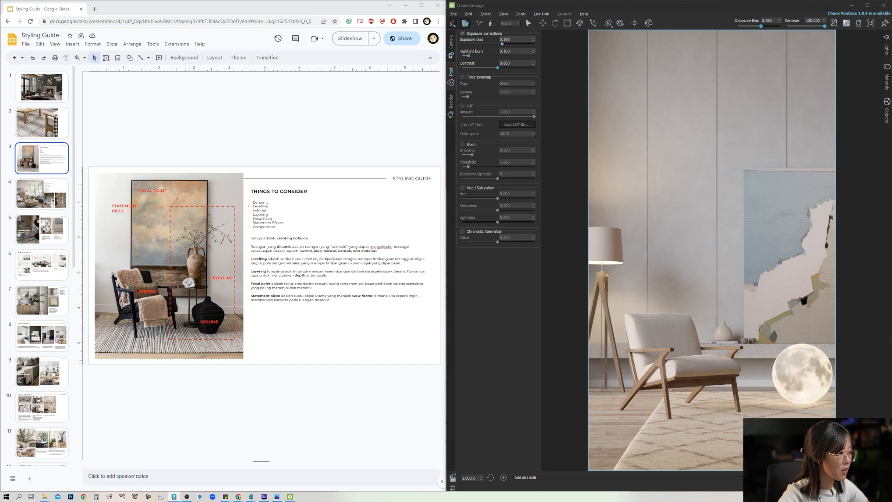
click(502, 44)
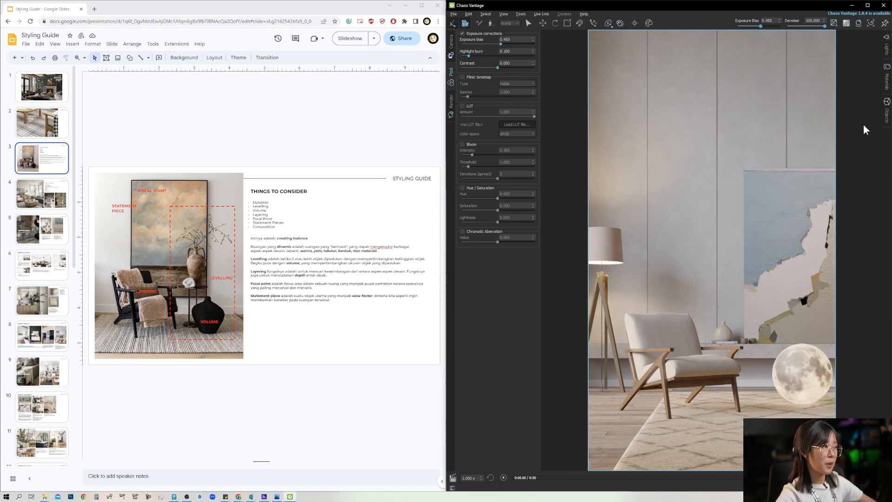
Step: Shift the glowing moon sphere away from the armchair so that it is partly cropped by the frame edge
drag(818, 7, 890, 16)
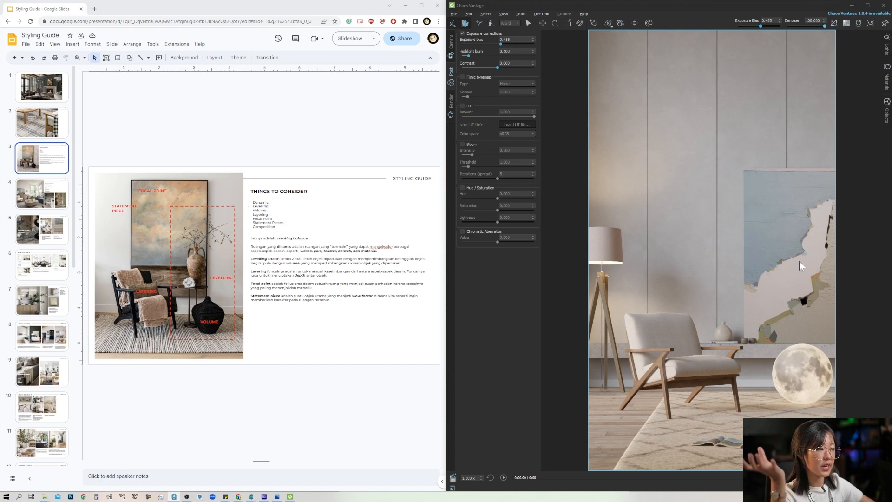
click(790, 372)
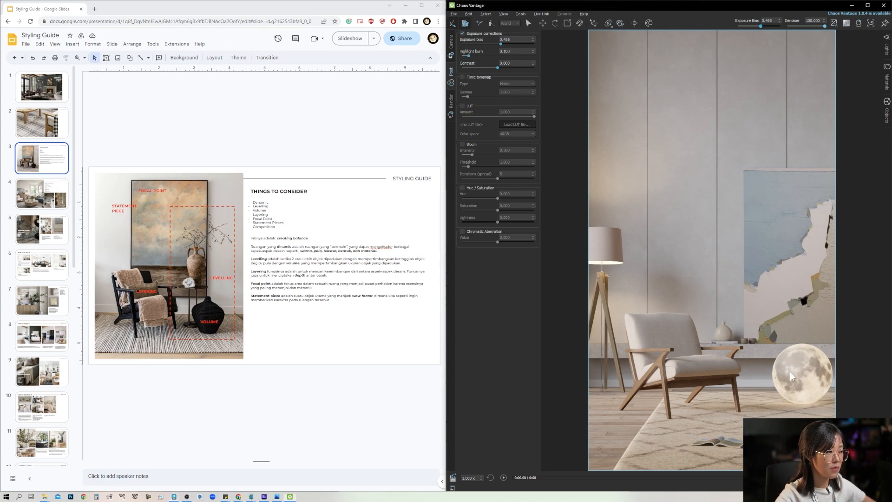
key(alt+Tab)
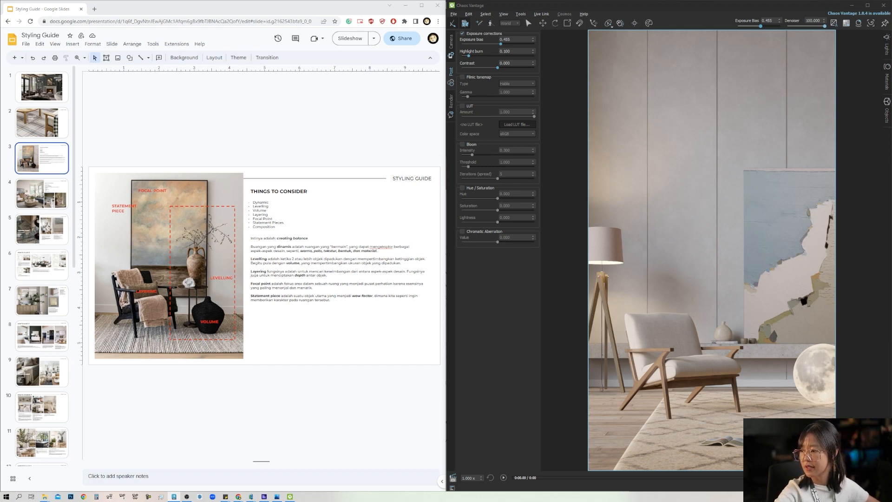
key(Delete)
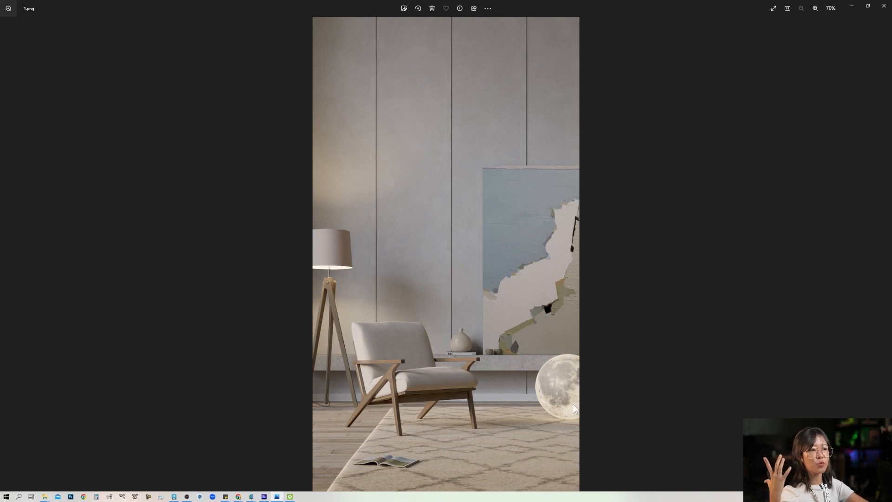
Step: Compare the finished armchair renders 1.png, 2.png and 3.png for differences in styling, materials and lighting
key(Right)
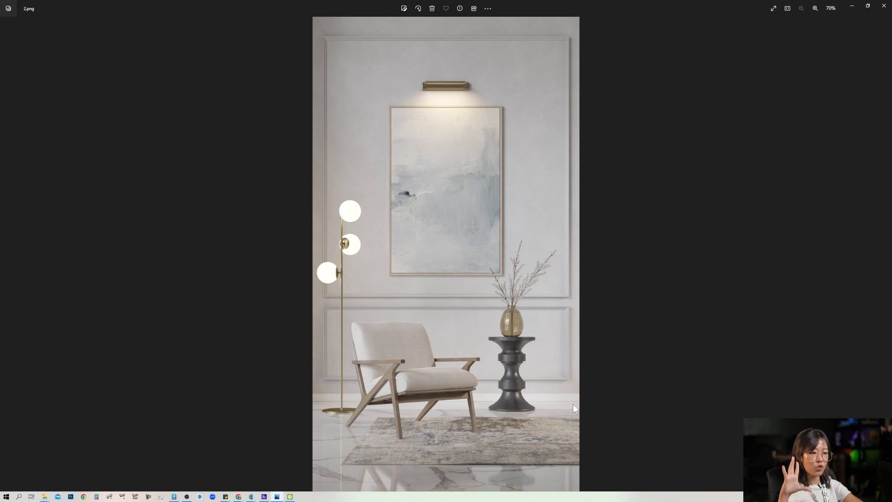
key(Right)
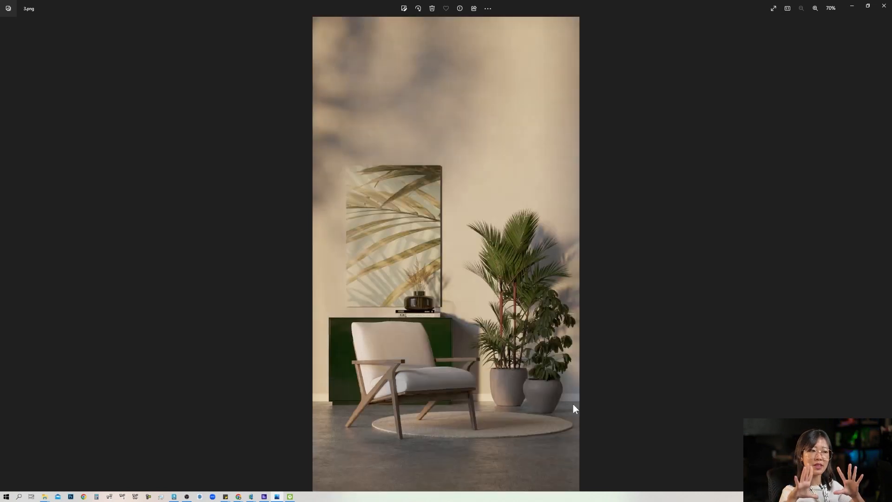
key(Right)
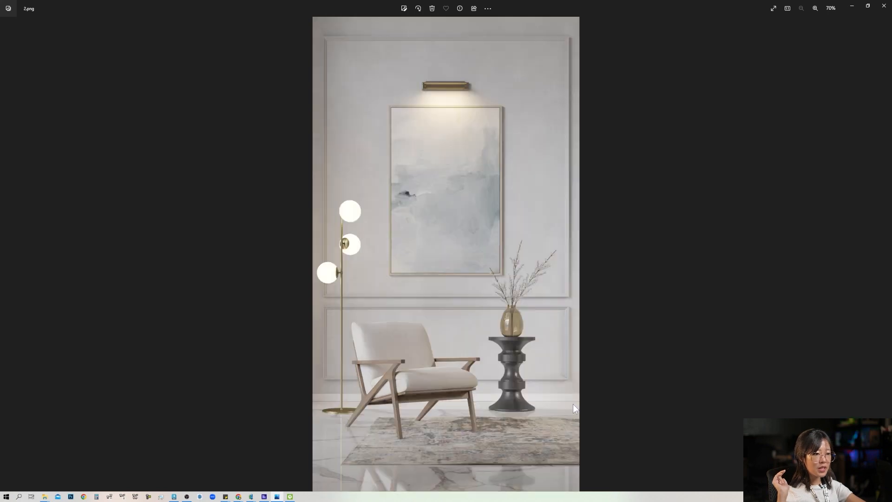
key(Left)
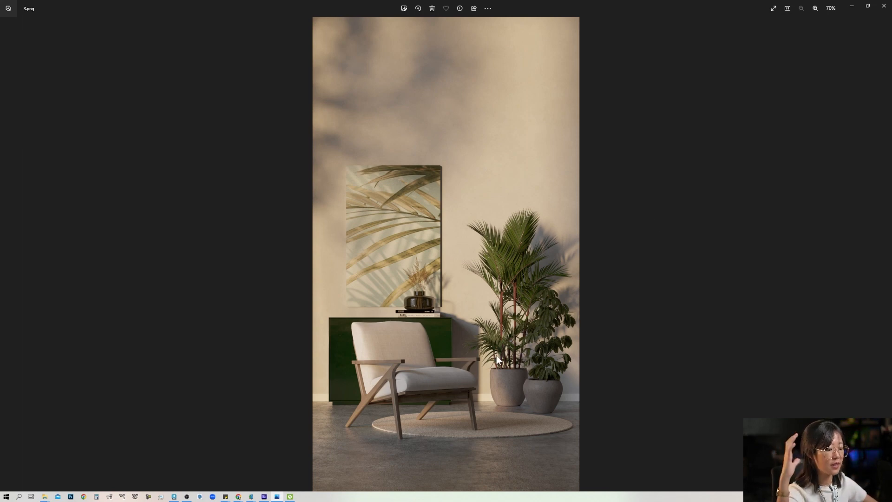
key(Left)
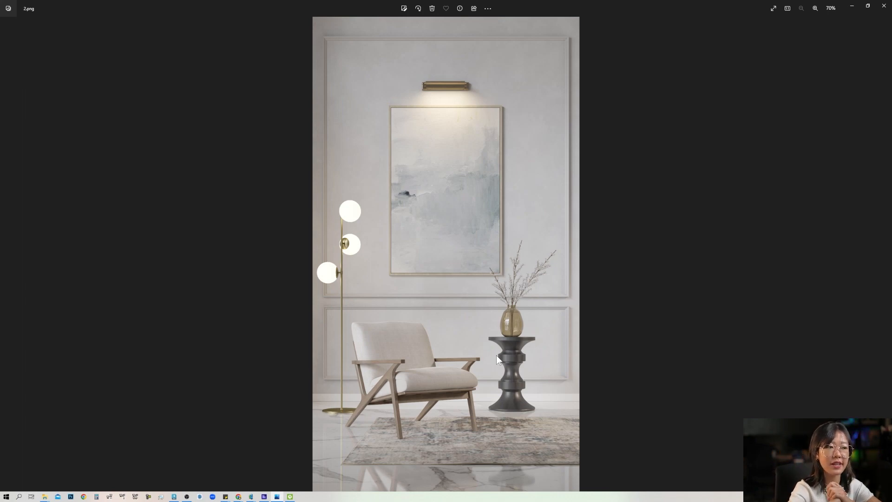
key(Left)
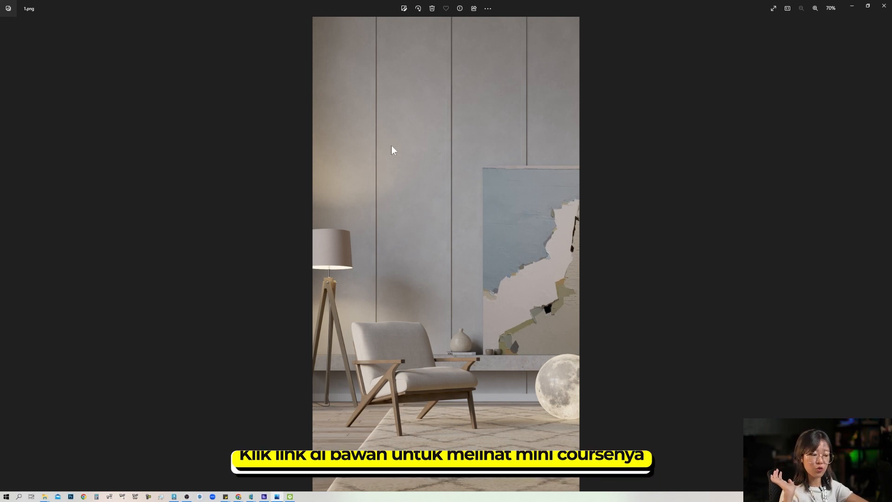
key(Right)
key(Right)
key(Left)
key(Left)
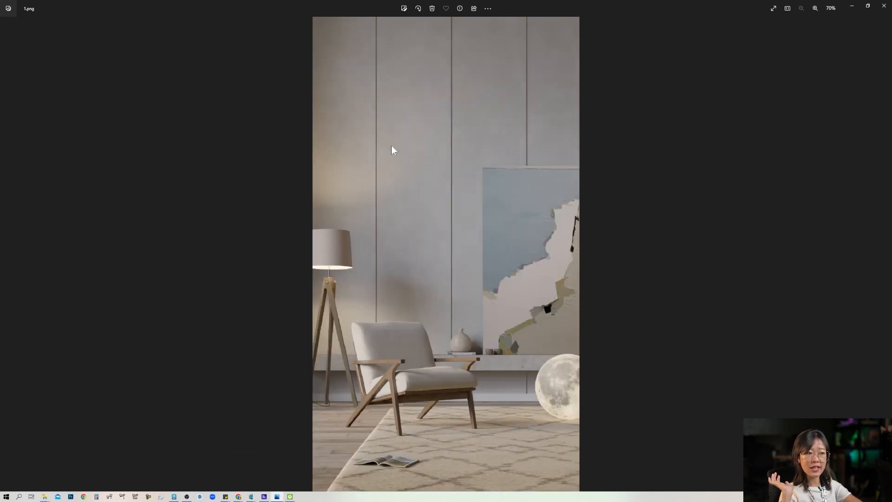